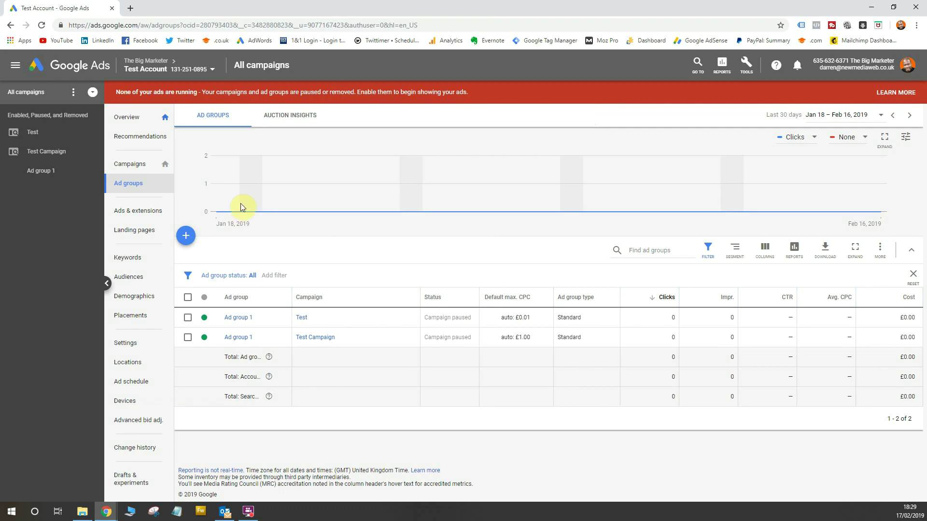
Step: Go from the Campaigns list to Test Campaign's Audiences page, which shows no audiences yet
left_click(144, 164)
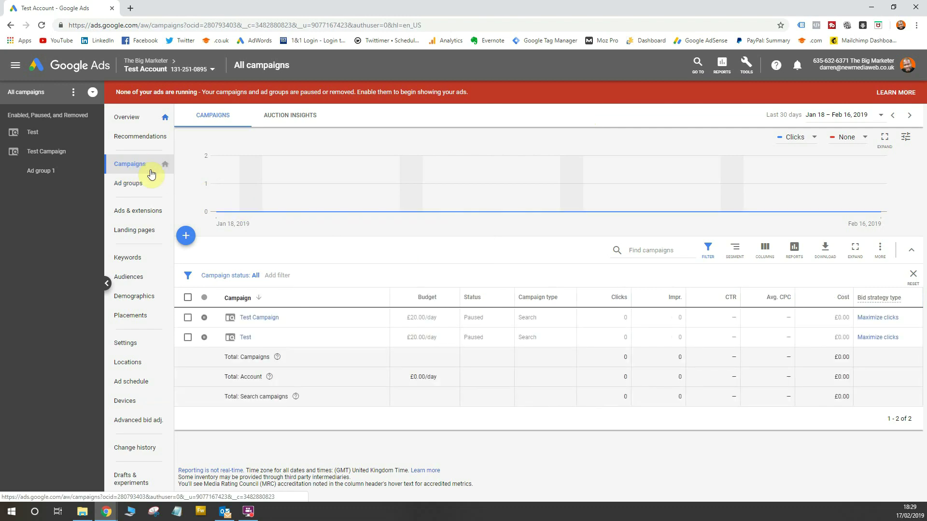
left_click(271, 320)
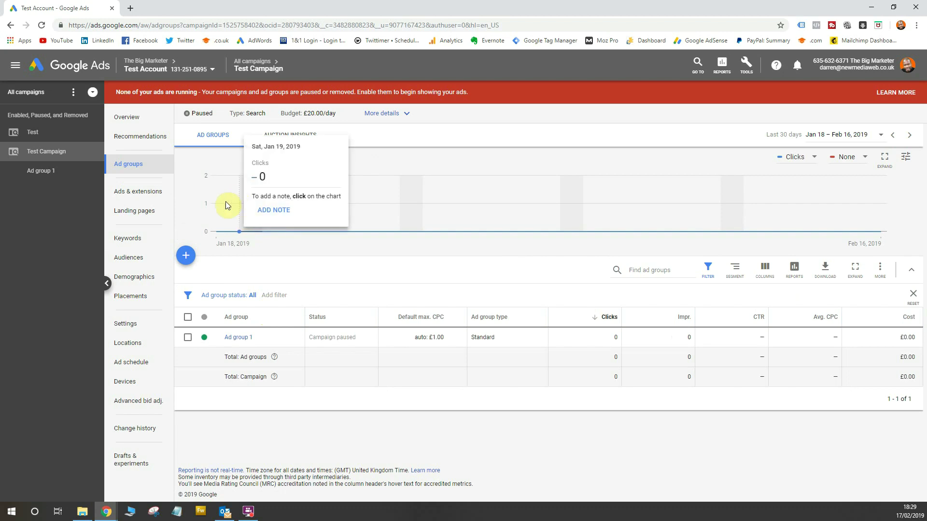
left_click(144, 259)
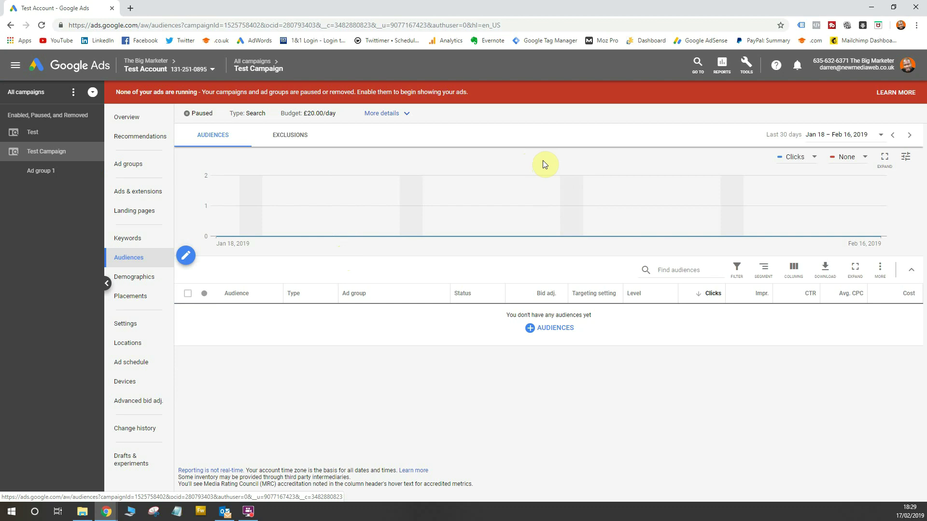
Step: Start adding audiences to Test Campaign with Observation (recommended) targeting, showing the Browse categories
left_click(557, 330)
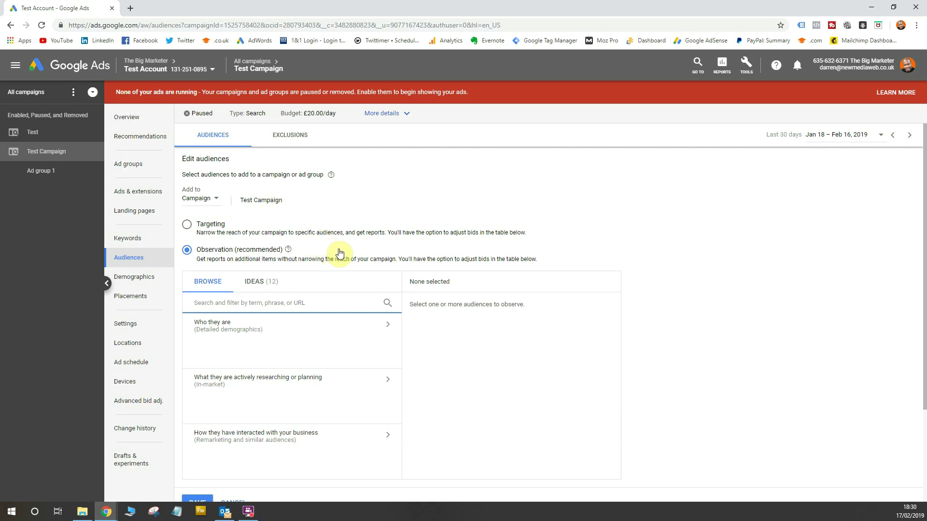
scroll(341, 253, "down", 2)
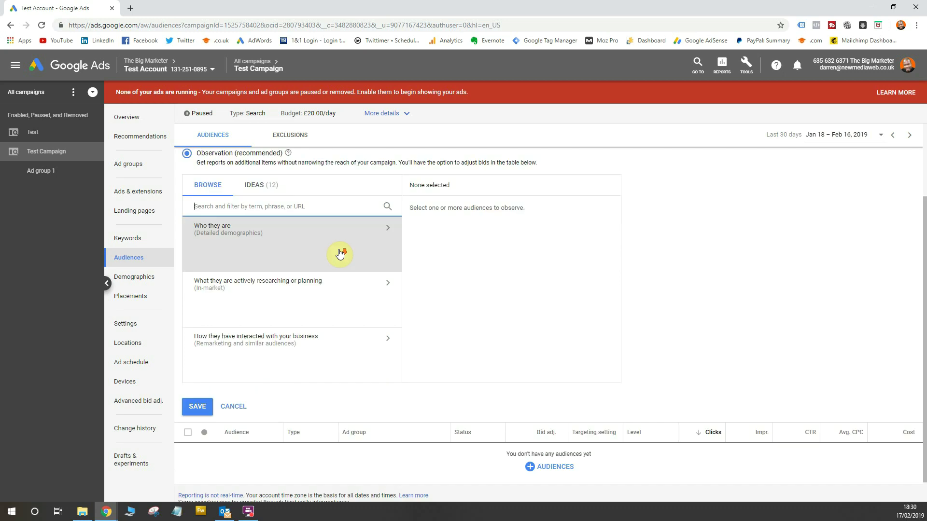
Step: Select the in-market audiences Apparel & Accessories through Event Tickets, 11 categories in all
left_click(329, 296)
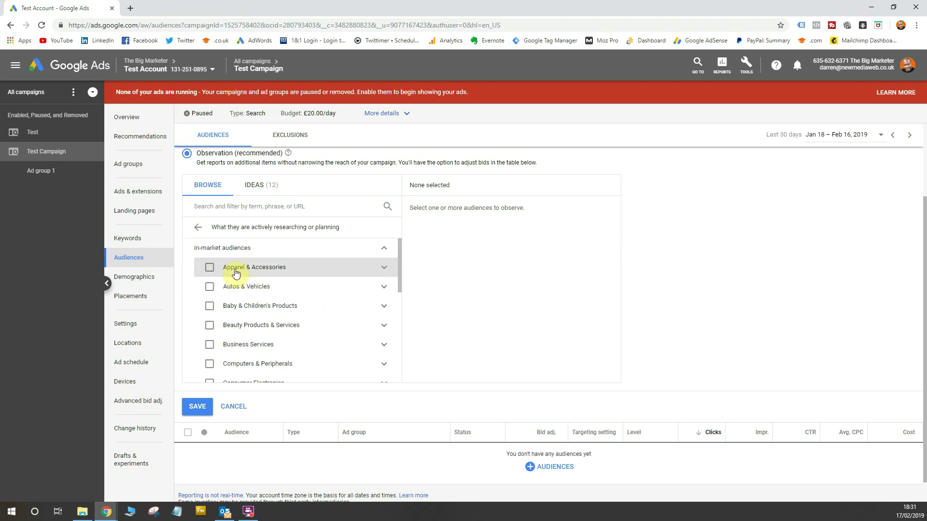
left_click(214, 269)
left_click(210, 287)
left_click(210, 306)
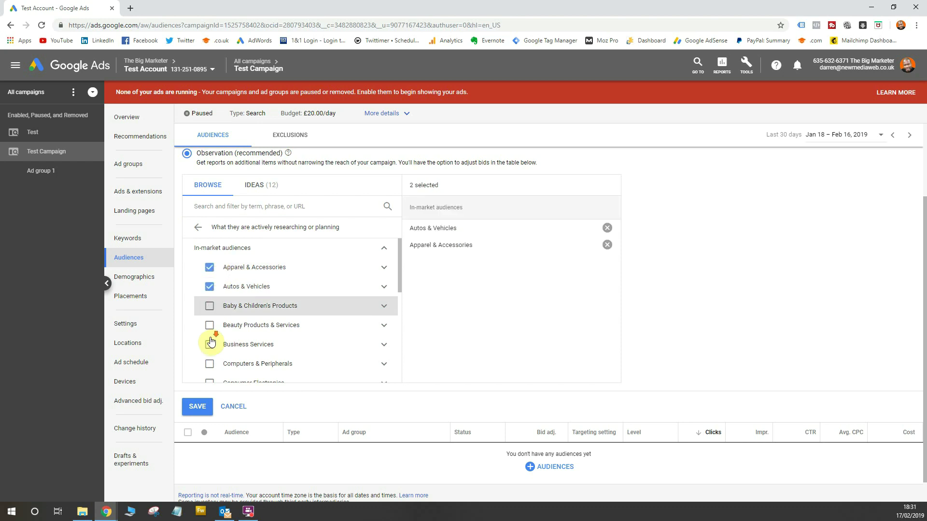
scroll(209, 319, "down", 1)
left_click(209, 277)
left_click(209, 296)
left_click(209, 316)
left_click(209, 335)
scroll(212, 348, "down", 1)
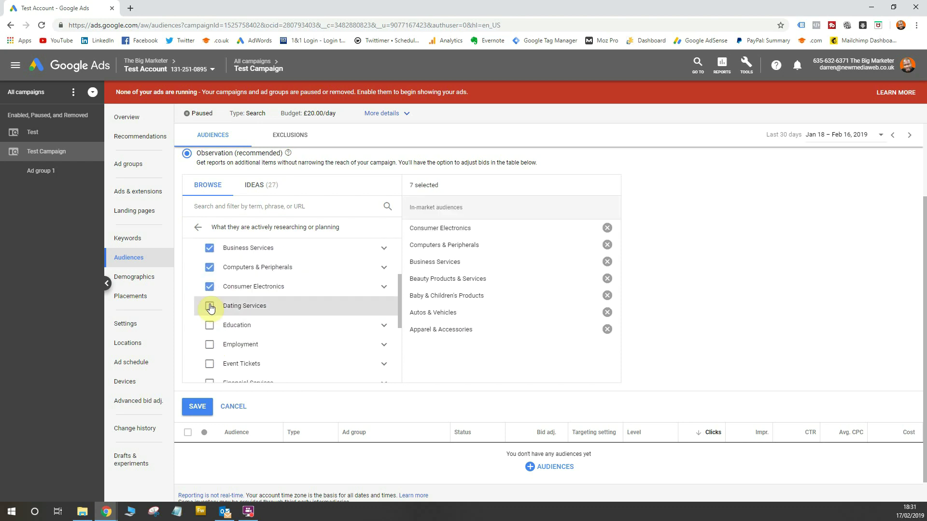
left_click(209, 306)
left_click(209, 324)
left_click(209, 344)
left_click(209, 364)
Step: Select Financial Services, Gifts & Occasions, Home & Garden, Real Estate, Software, Sports & Fitness, Telecom and Travel
scroll(209, 325, "down", 2)
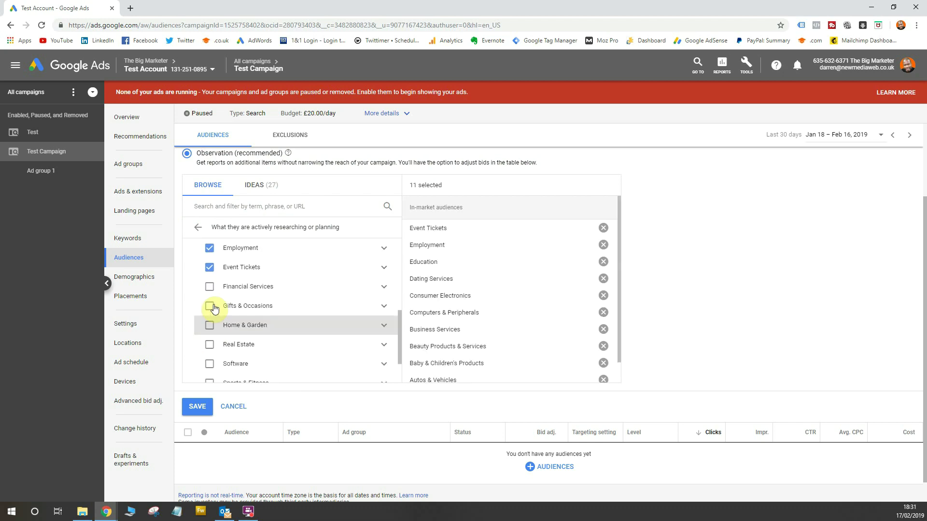
left_click(209, 286)
left_click(209, 305)
left_click(210, 326)
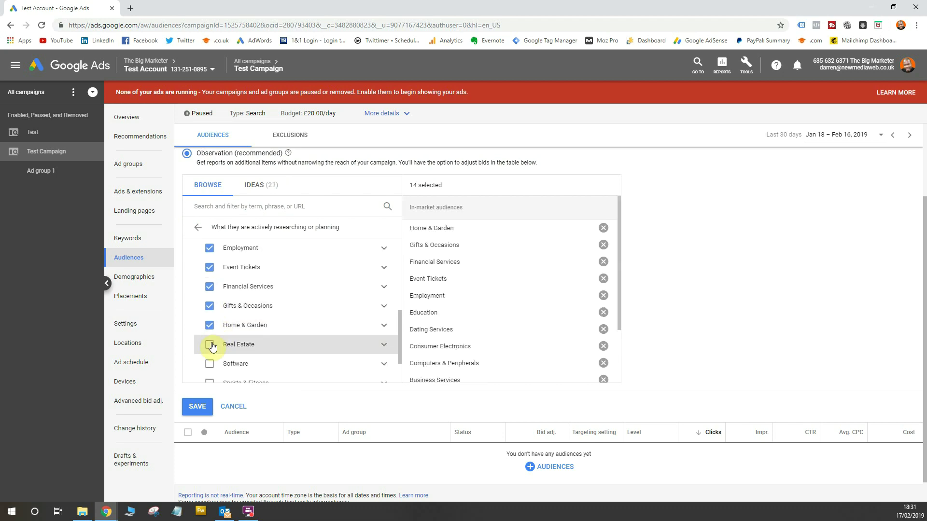
left_click(209, 344)
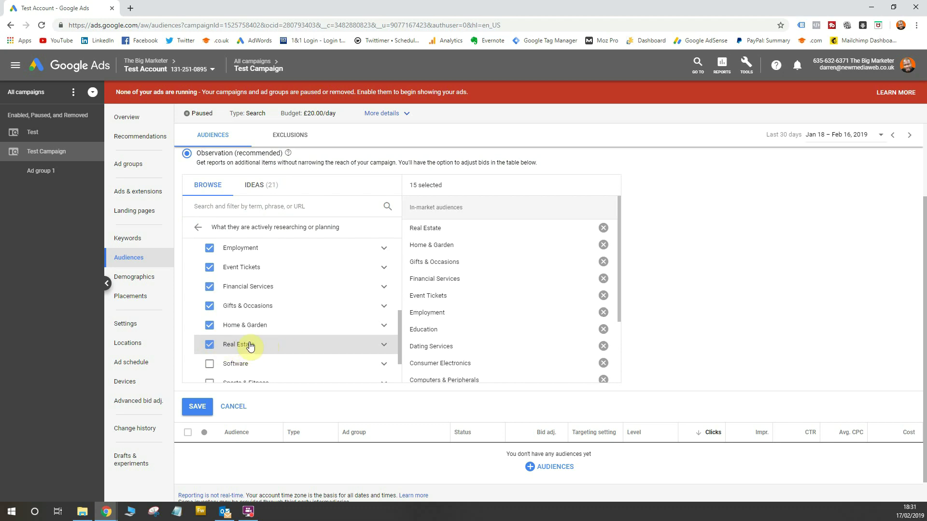
scroll(275, 337, "up", 3)
scroll(274, 338, "up", 4)
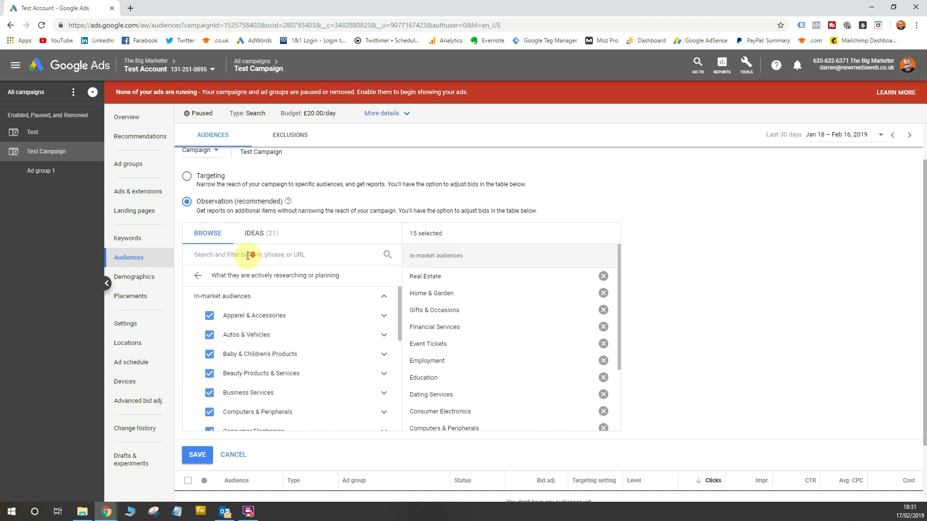
scroll(290, 290, "down", 5)
scroll(239, 328, "down", 2)
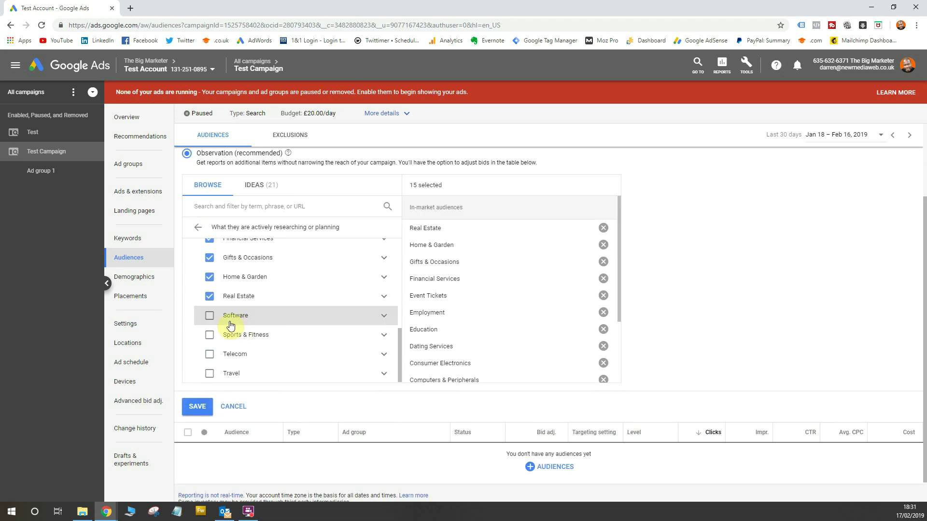
left_click(210, 316)
left_click(210, 335)
left_click(209, 354)
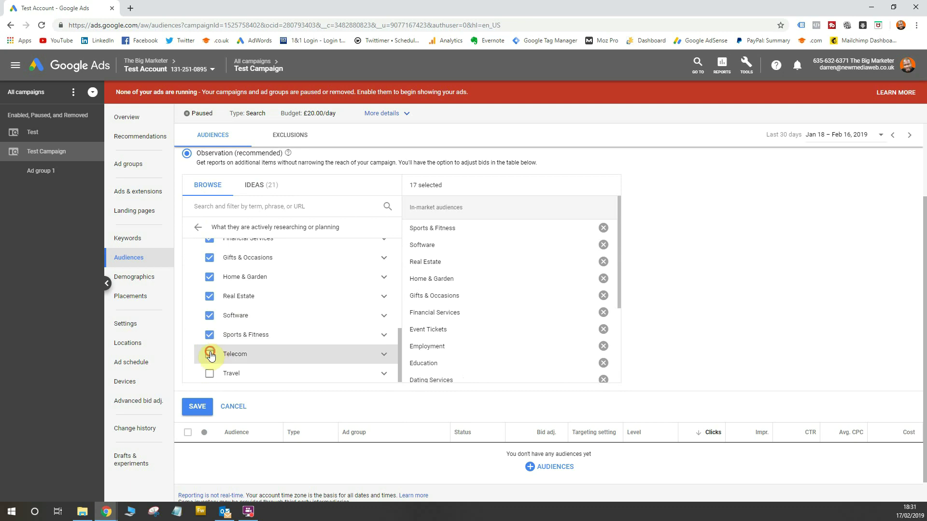
left_click(209, 373)
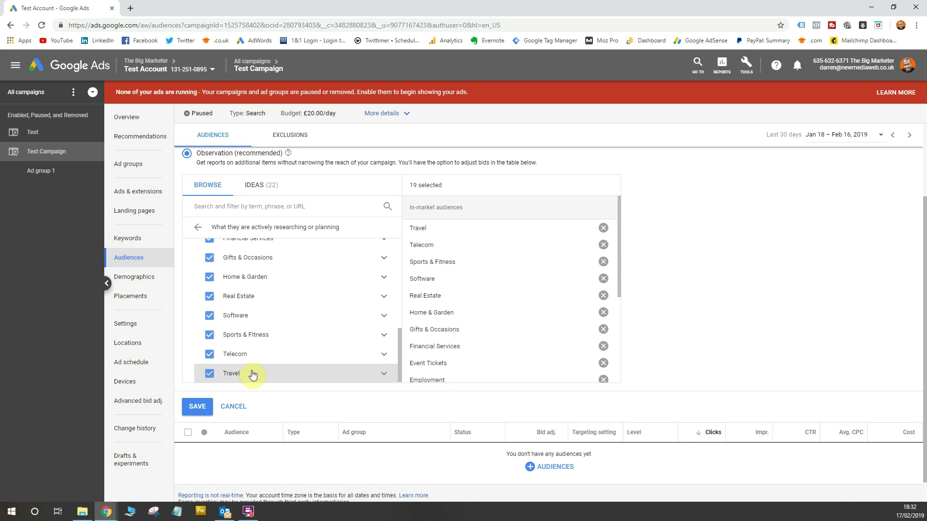
Step: Add the Real Estate sub-audiences Commercial Properties, Moving & Relocation and Residential Properties
scroll(253, 374, "up", 2)
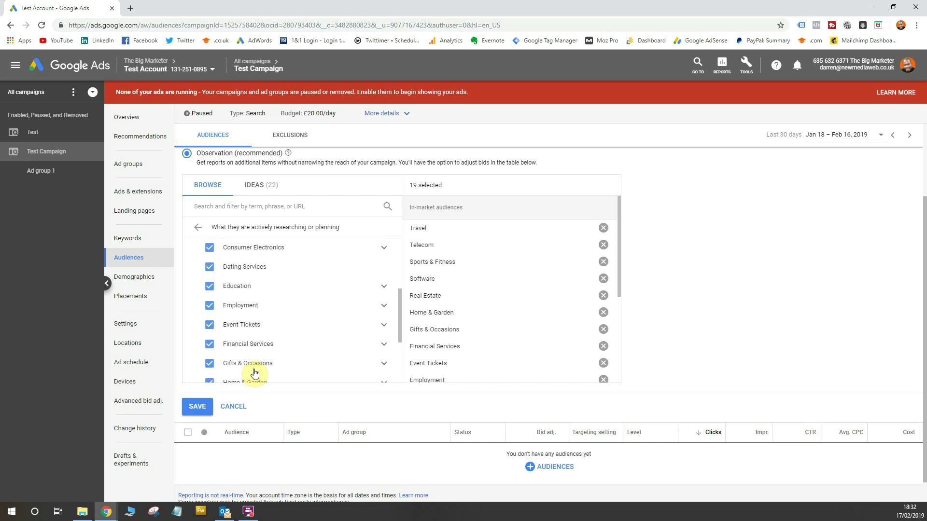
scroll(255, 374, "up", 2)
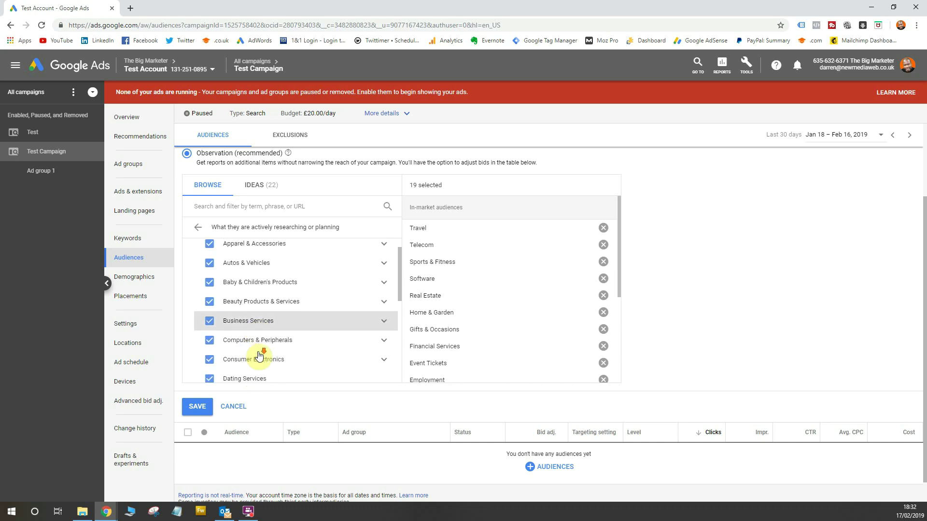
scroll(259, 356, "down", 4)
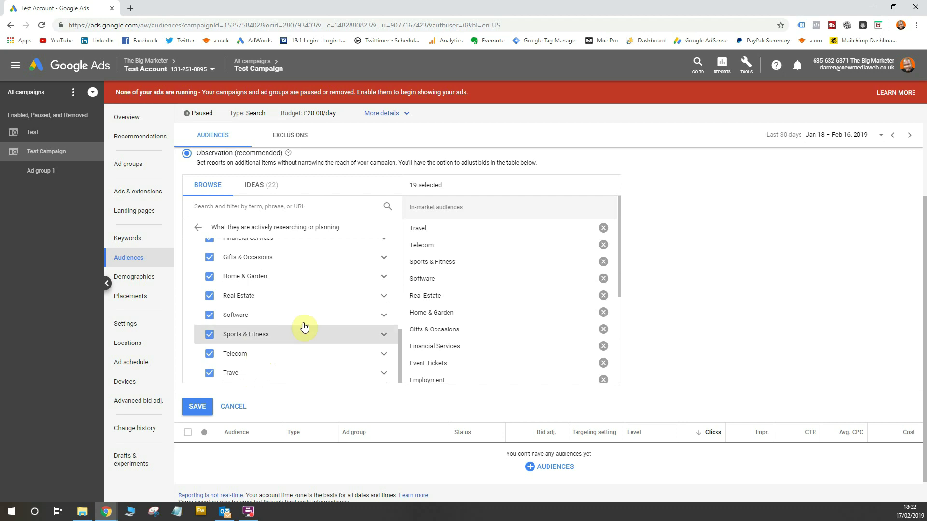
left_click(384, 296)
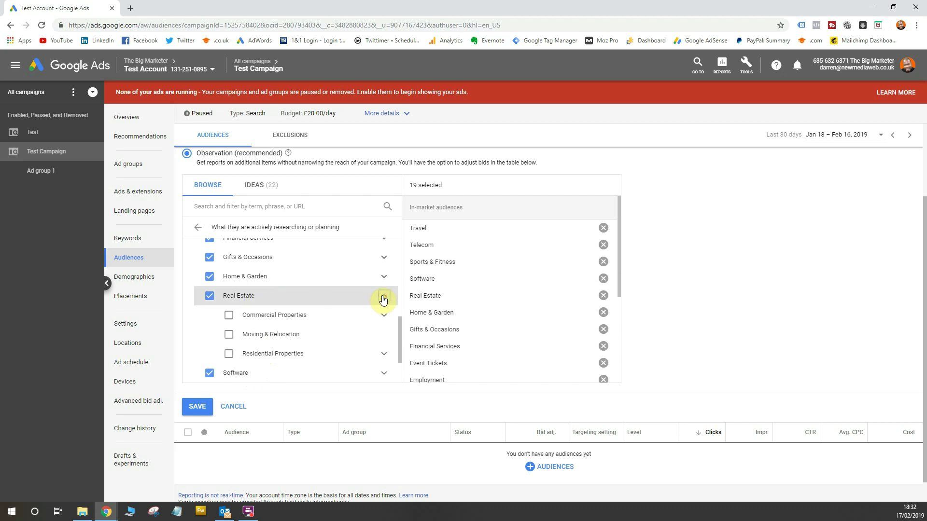
left_click(229, 315)
left_click(228, 334)
left_click(228, 353)
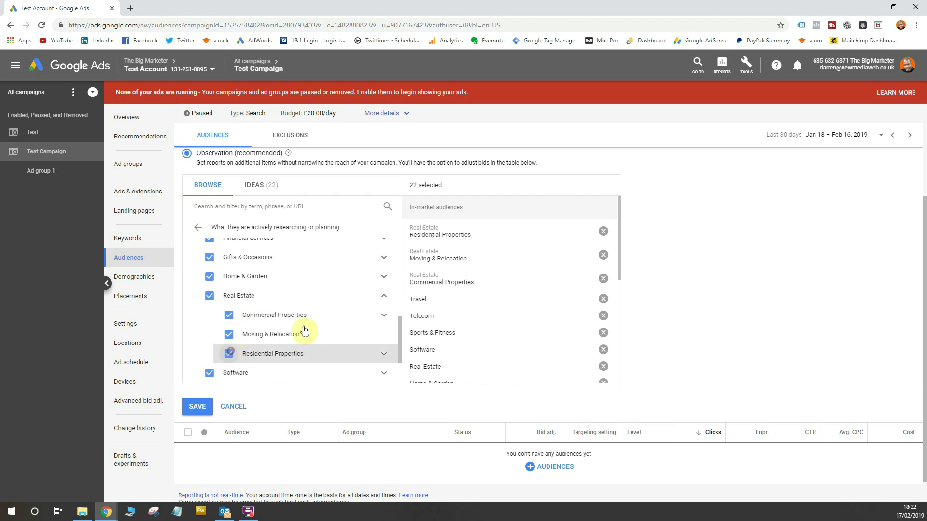
Step: Add the Software sub-audiences: Antivirus & Security, Audio & Music, Business & Productivity, Design, Tax & Accounting, Video
scroll(355, 327, "down", 3)
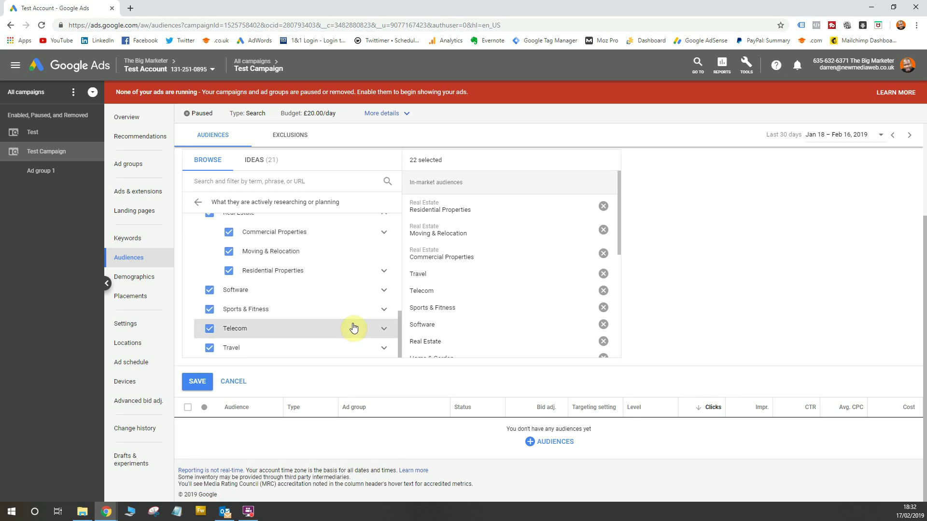
left_click(384, 290)
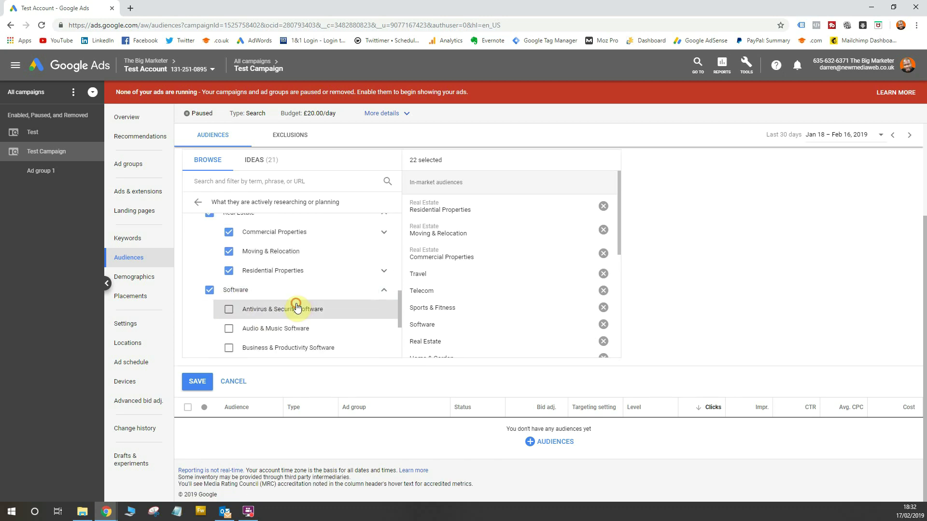
left_click(297, 308)
left_click(302, 328)
left_click(309, 348)
scroll(321, 299, "down", 1)
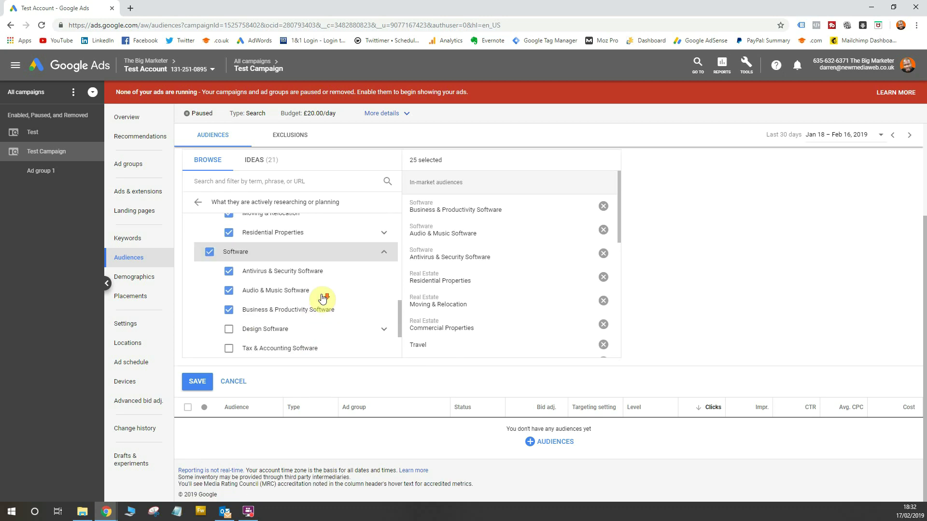
left_click(361, 320)
left_click(295, 337)
scroll(285, 304, "down", 2)
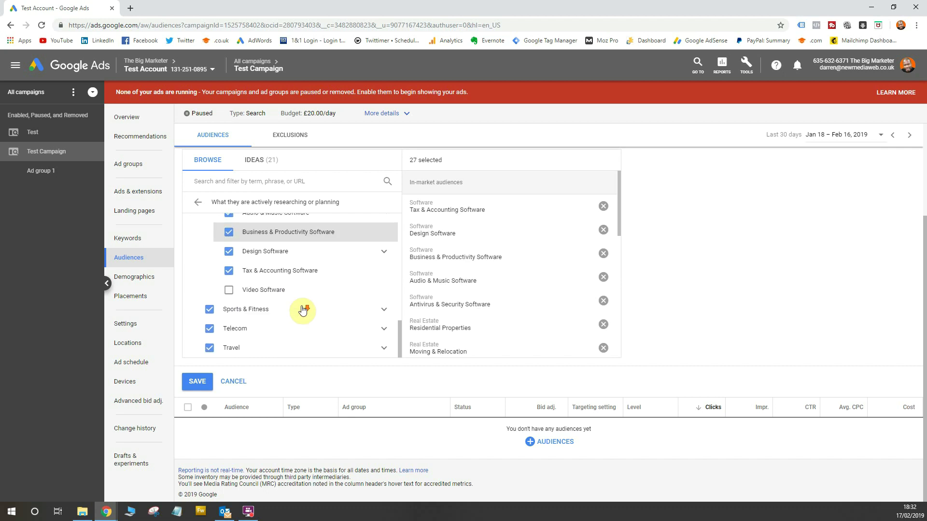
left_click(274, 291)
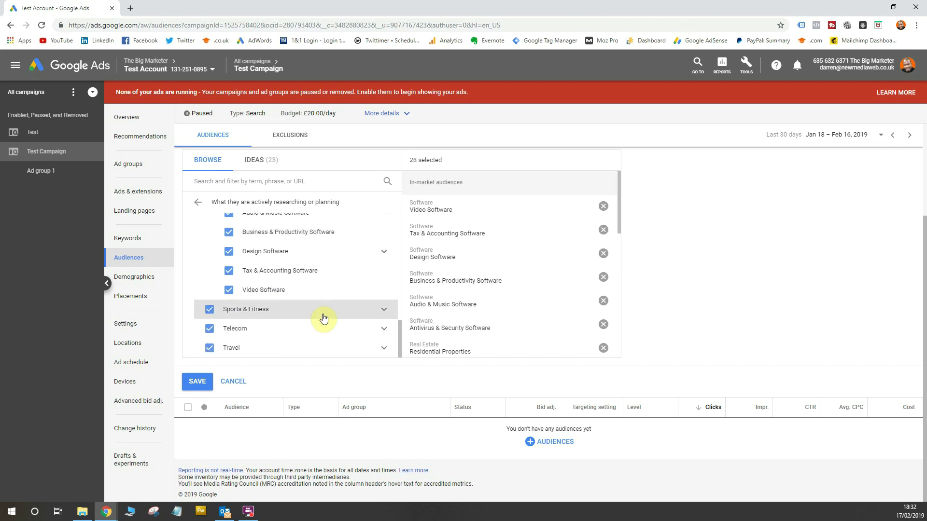
Step: Add Concert & Music Festival, Performing Arts and Sports Tickets sub-audiences, then save all 31 audiences
scroll(324, 318, "up", 3)
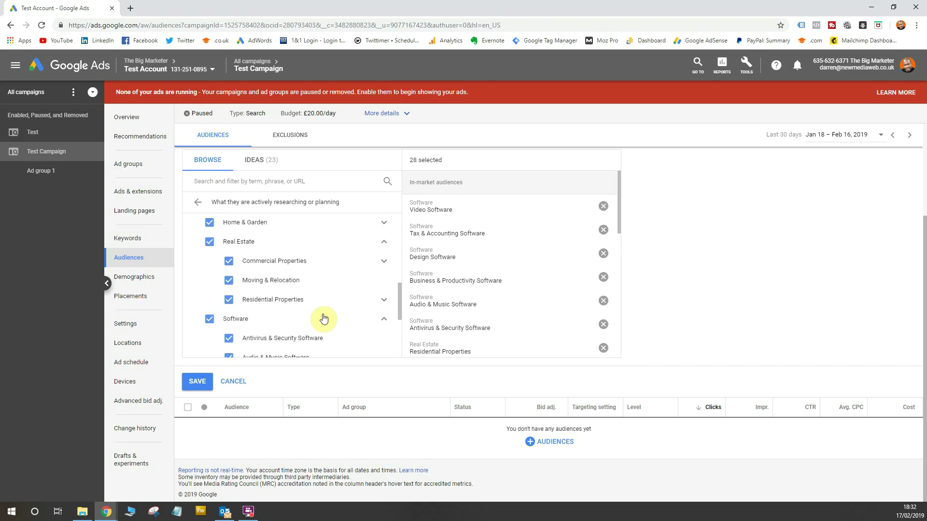
scroll(323, 319, "up", 2)
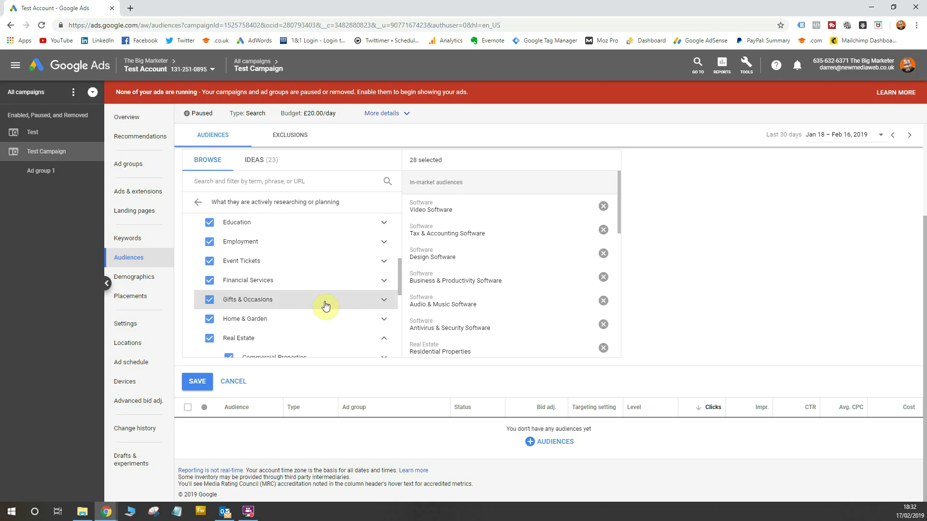
left_click(382, 262)
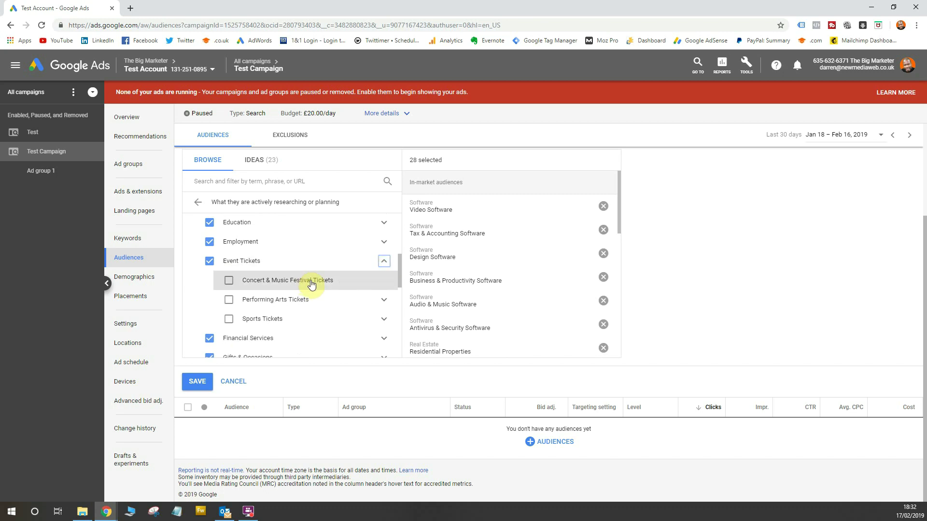
left_click(383, 262)
left_click(383, 262)
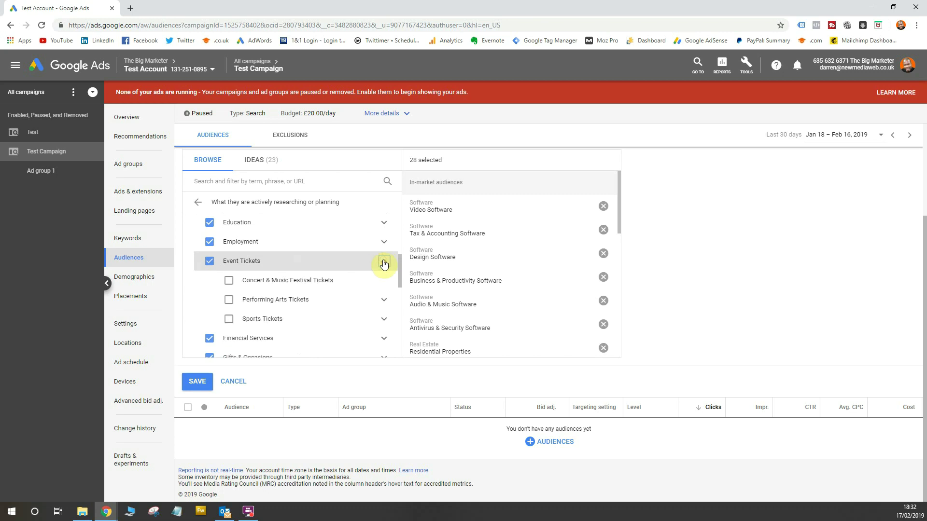
left_click(317, 281)
left_click(296, 300)
left_click(268, 320)
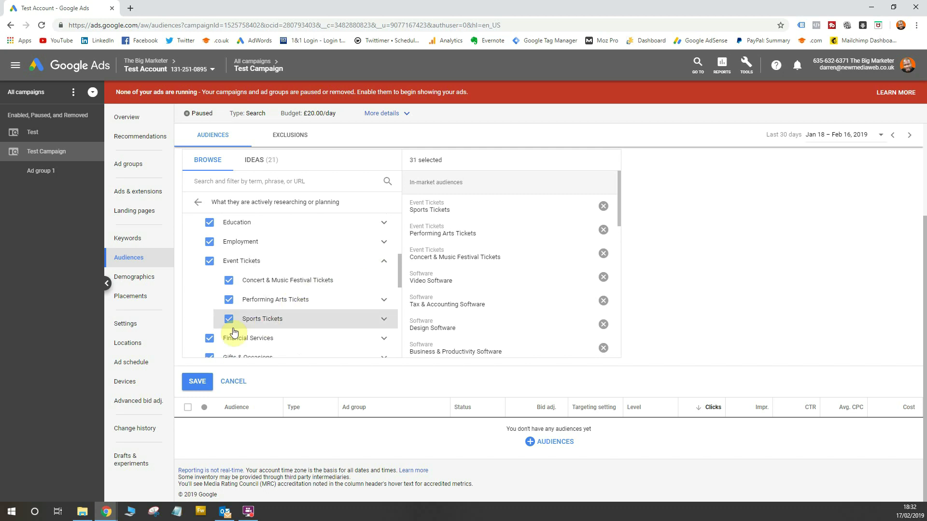
left_click(200, 382)
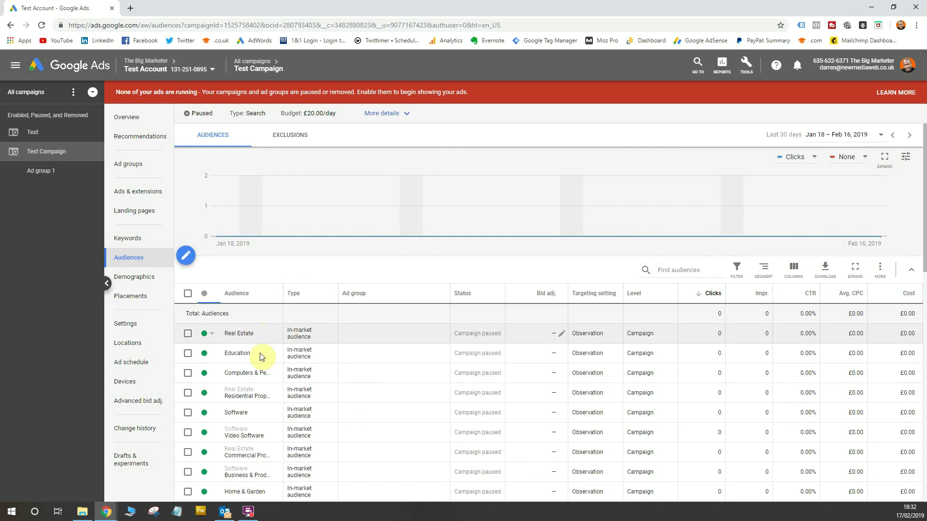
scroll(265, 358, "down", 3)
scroll(265, 359, "down", 10)
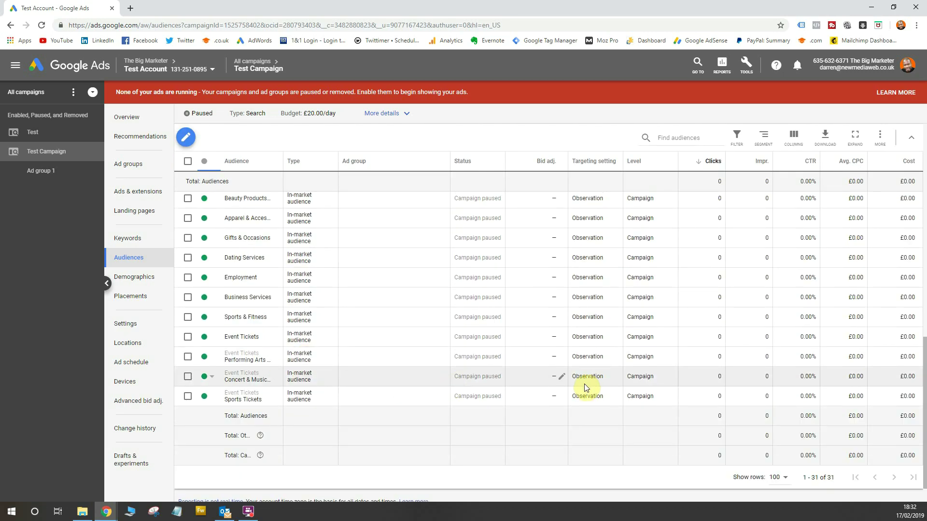
scroll(622, 384, "up", 5)
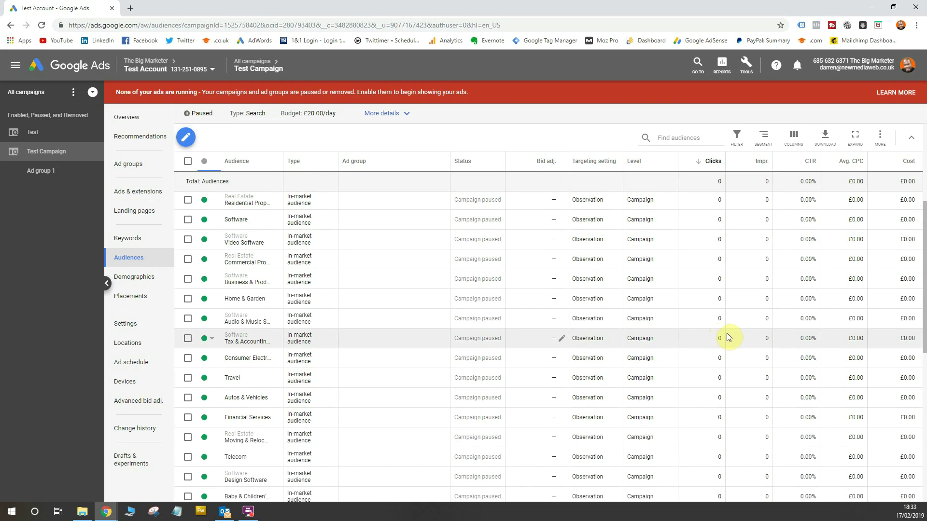
scroll(726, 333, "up", 3)
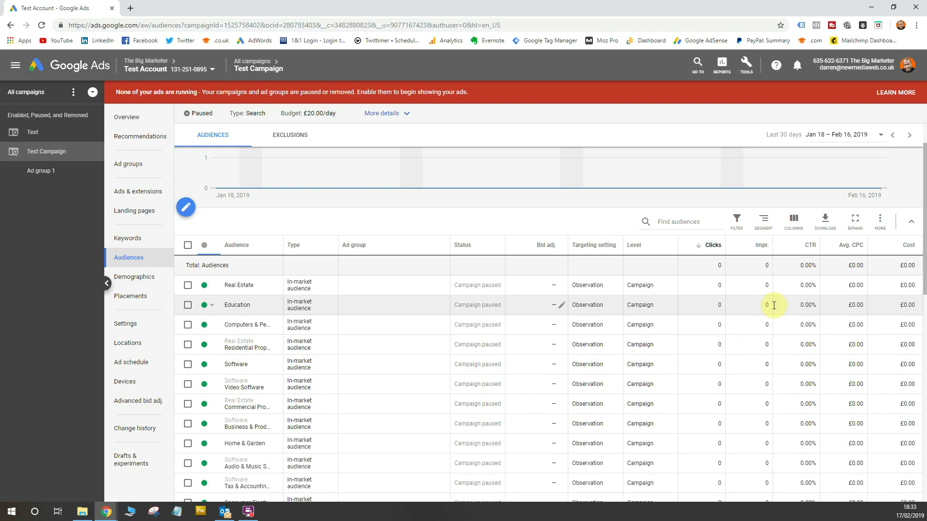
scroll(714, 369, "down", 2)
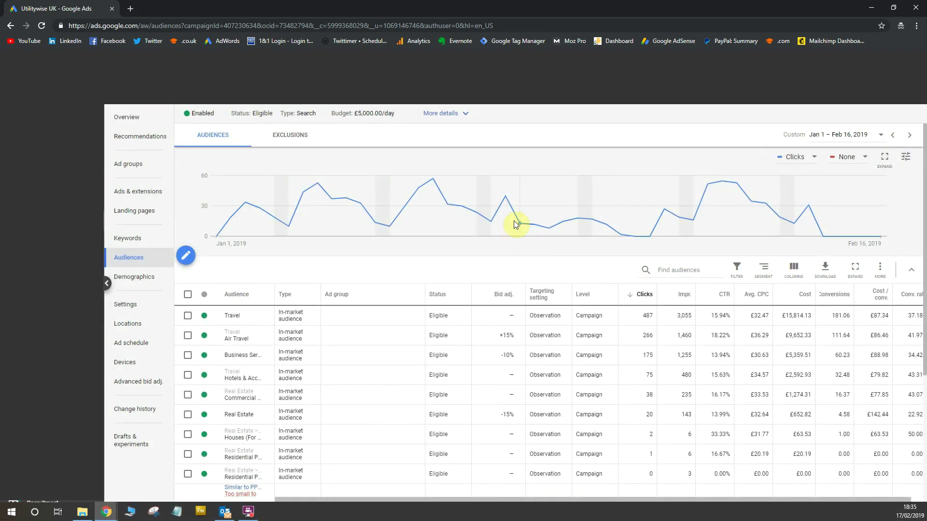
Step: Show the live account's campaign in-market audiences report, led by Travel with 487 clicks
mouse_move(514, 221)
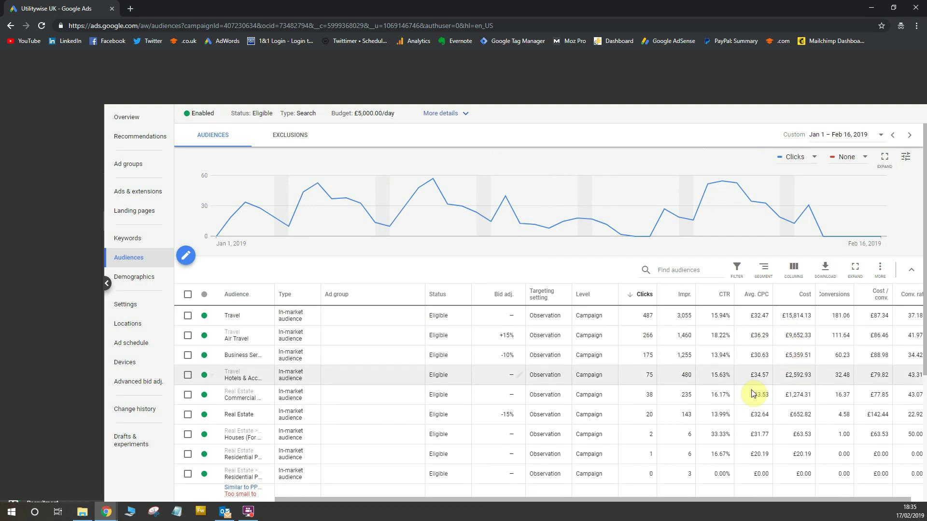
scroll(753, 394, "down", 3)
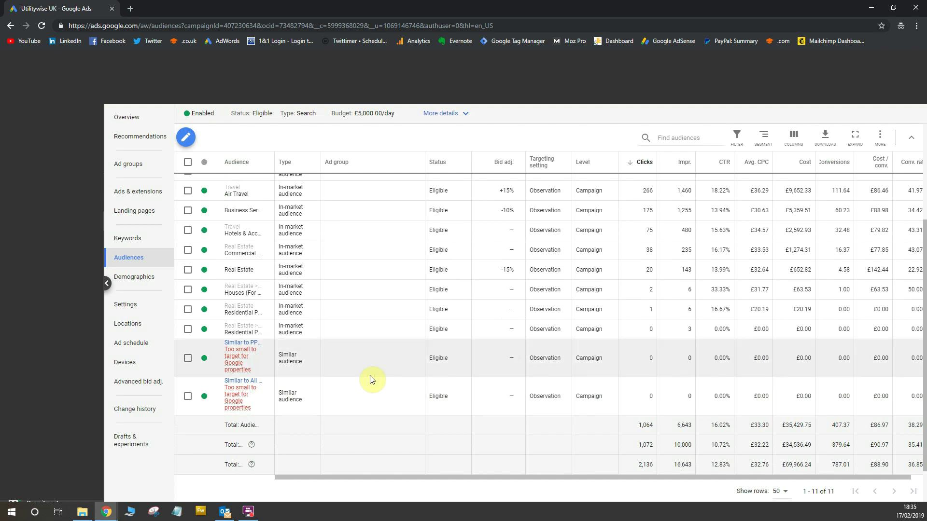
scroll(367, 372, "up", 5)
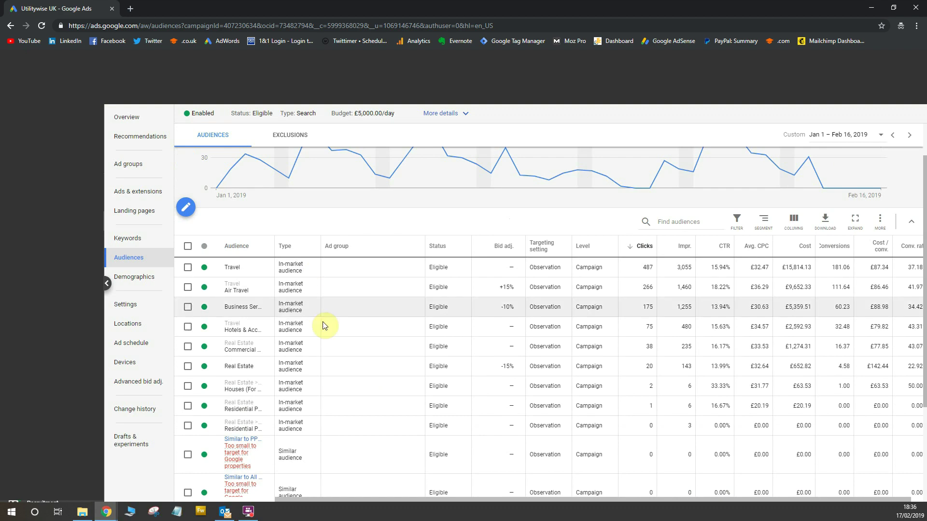